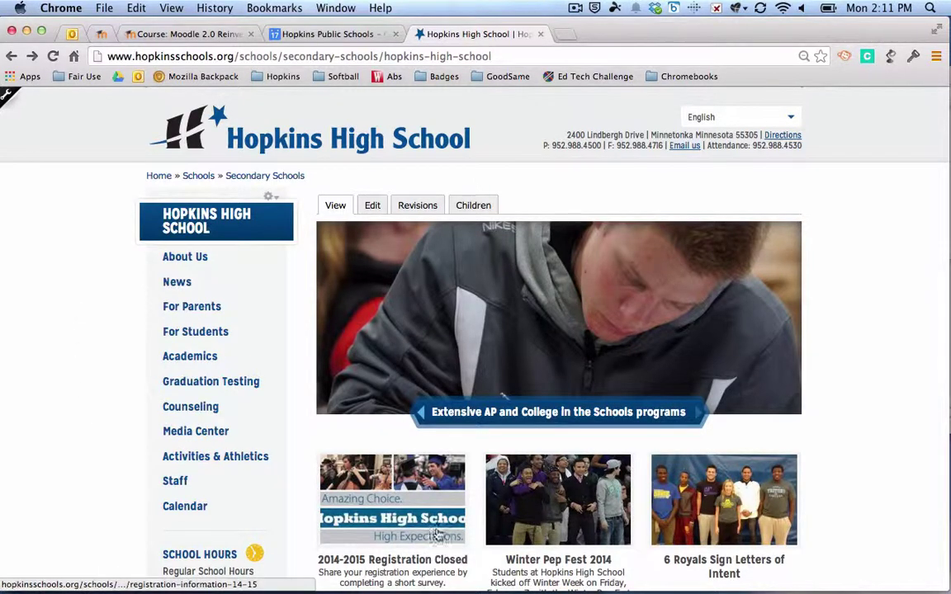
Step: Open the Winter Pep Fest 2014 news article and bring up its edit form
mouse_move(695, 578)
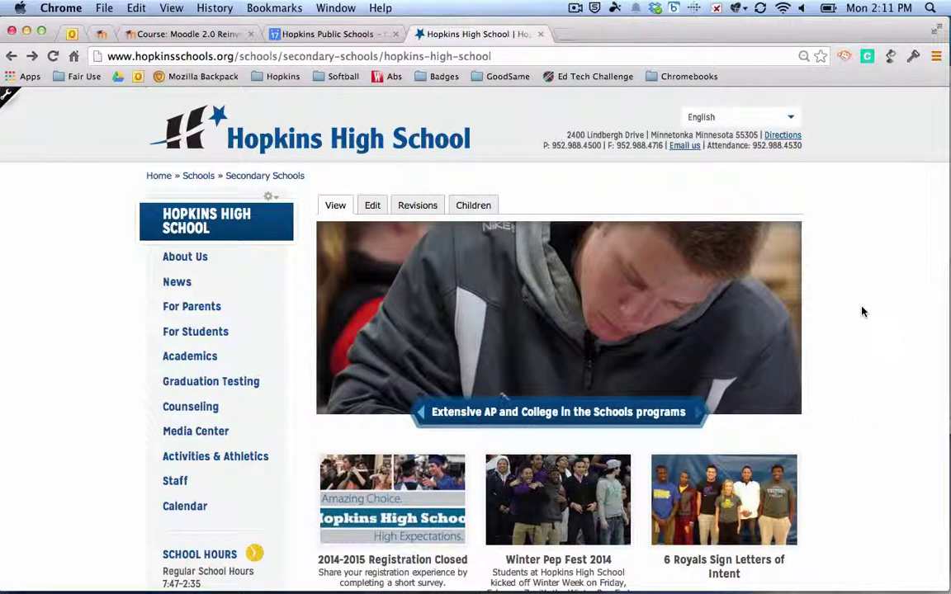
scroll(863, 313, down, 2)
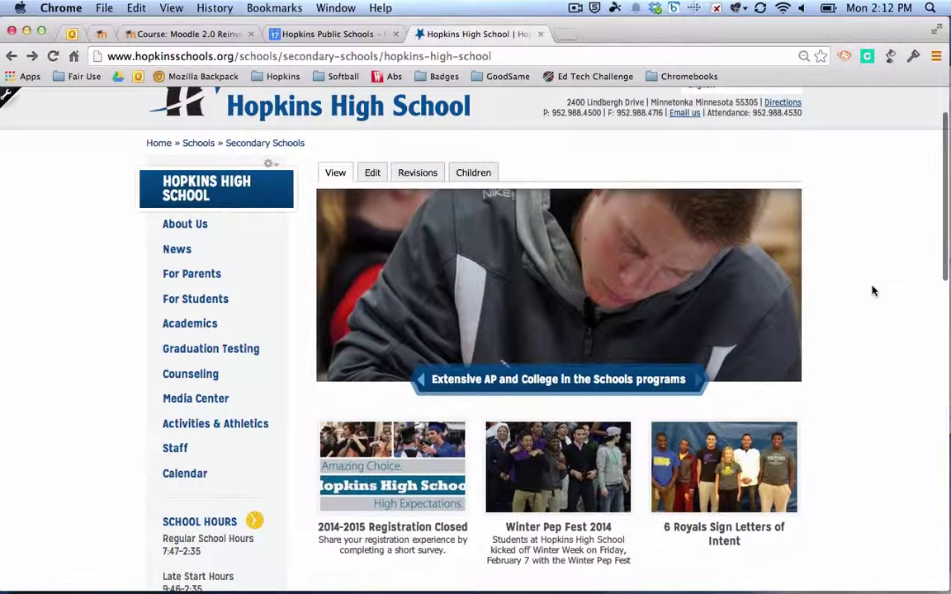
scroll(874, 291, down, 1)
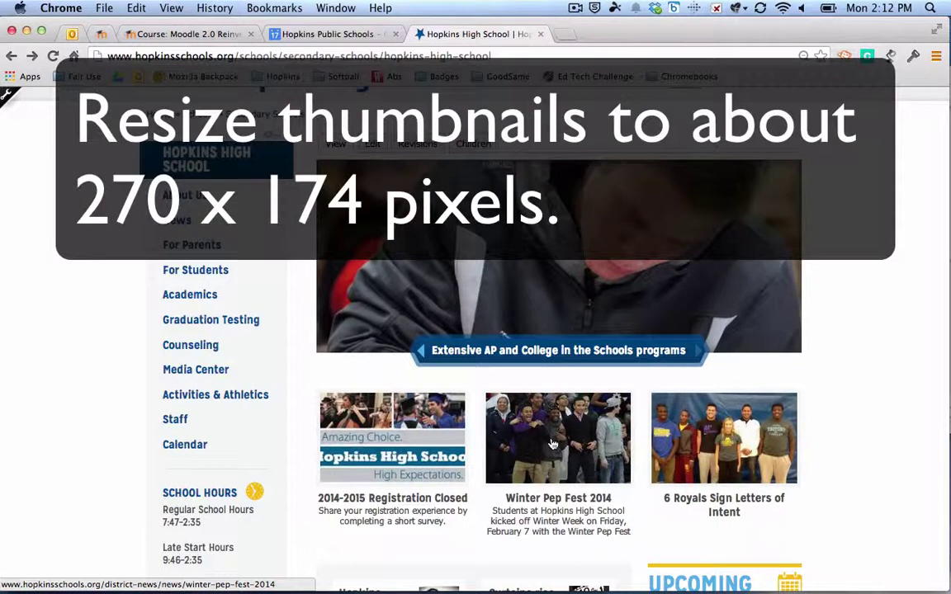
scroll(838, 270, down, 3)
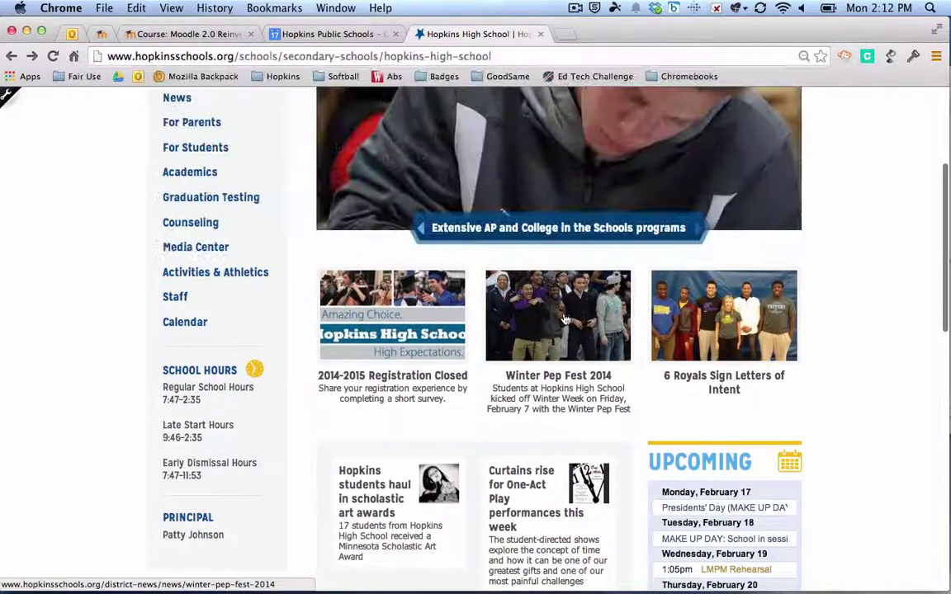
click(565, 319)
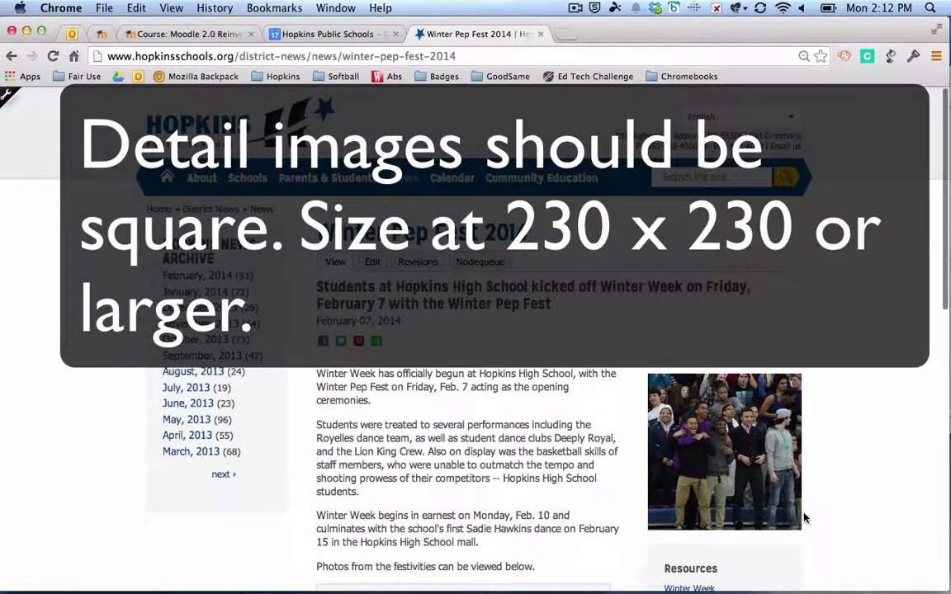
scroll(831, 361, down, 2)
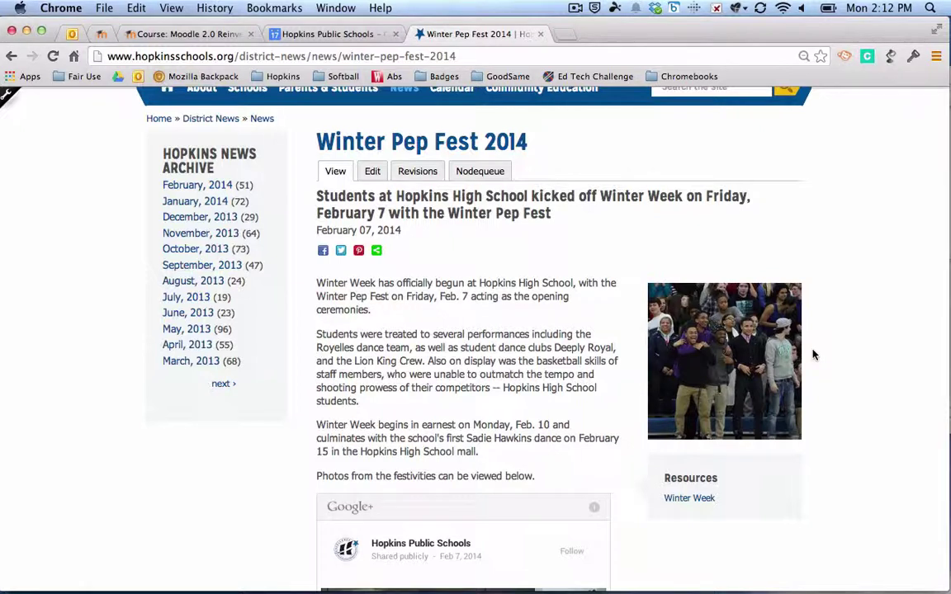
click(373, 173)
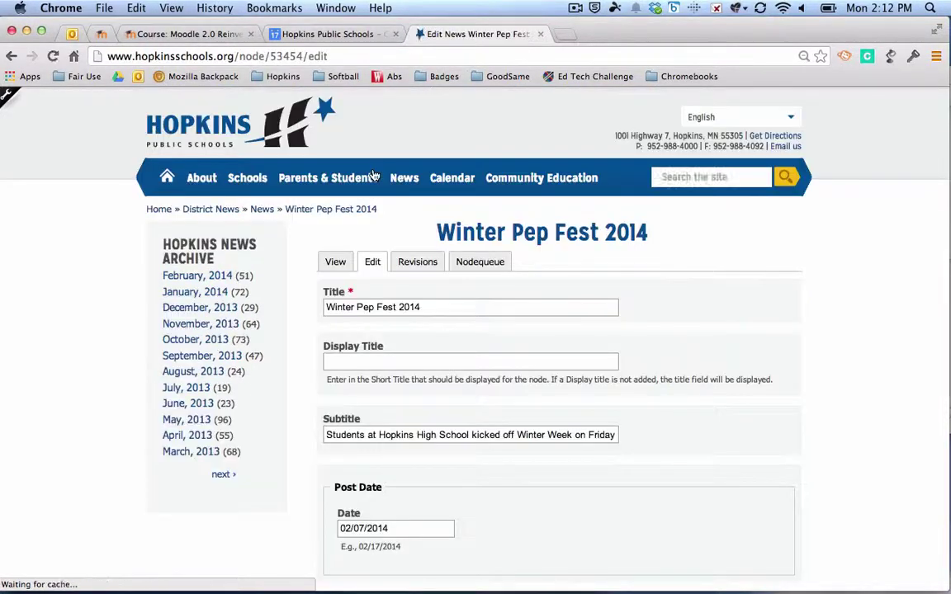
Step: Scroll the edit form down to the Thumbnail Image and Detail Image fields
scroll(883, 240, down, 10)
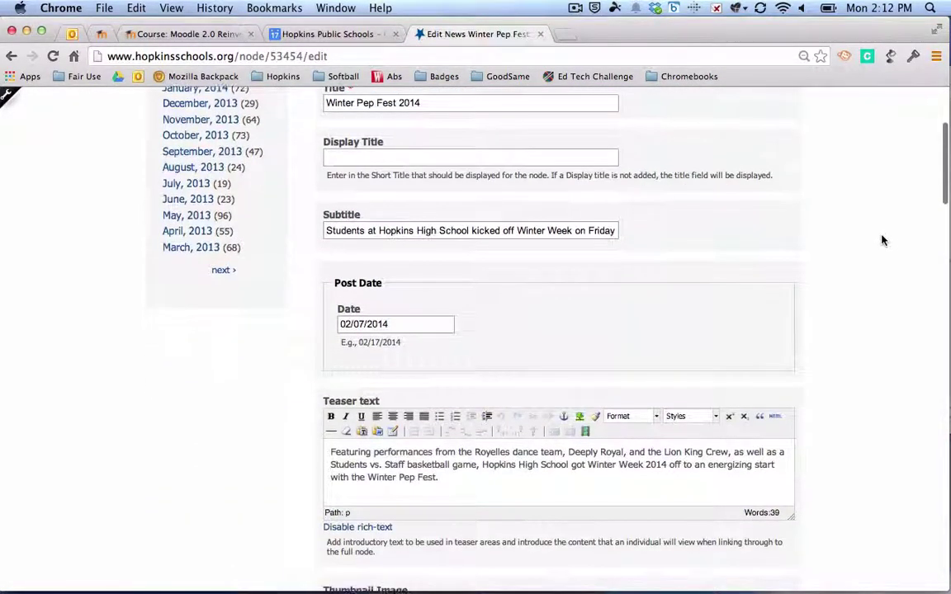
scroll(882, 240, down, 3)
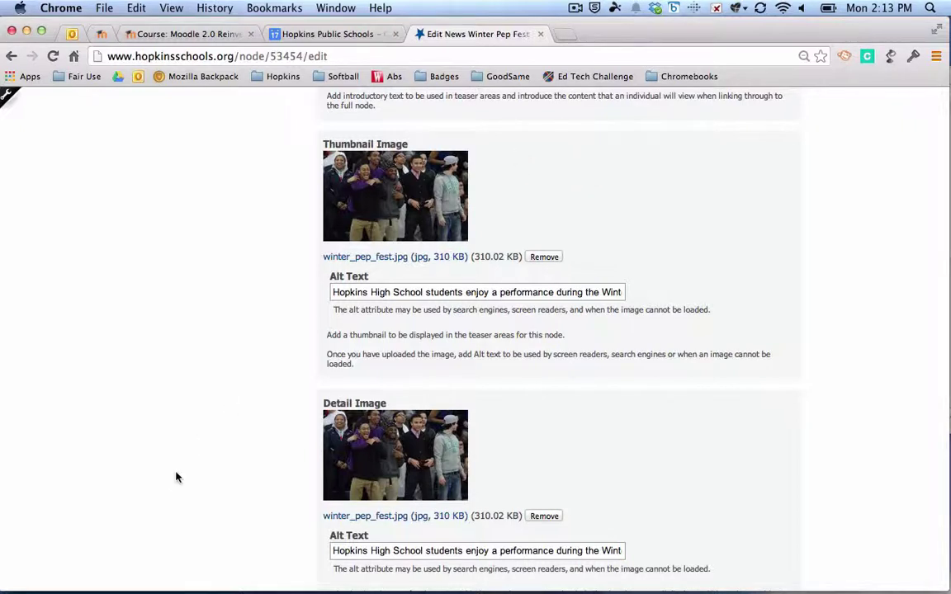
Step: Open DSC08668.JPG from the Downloads folder with Skitch
mouse_move(128, 589)
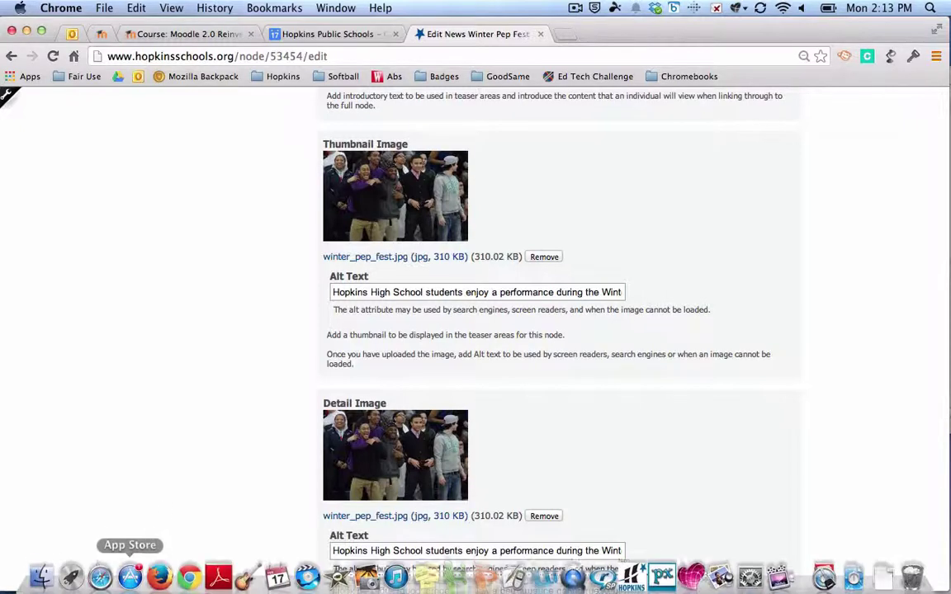
click(40, 571)
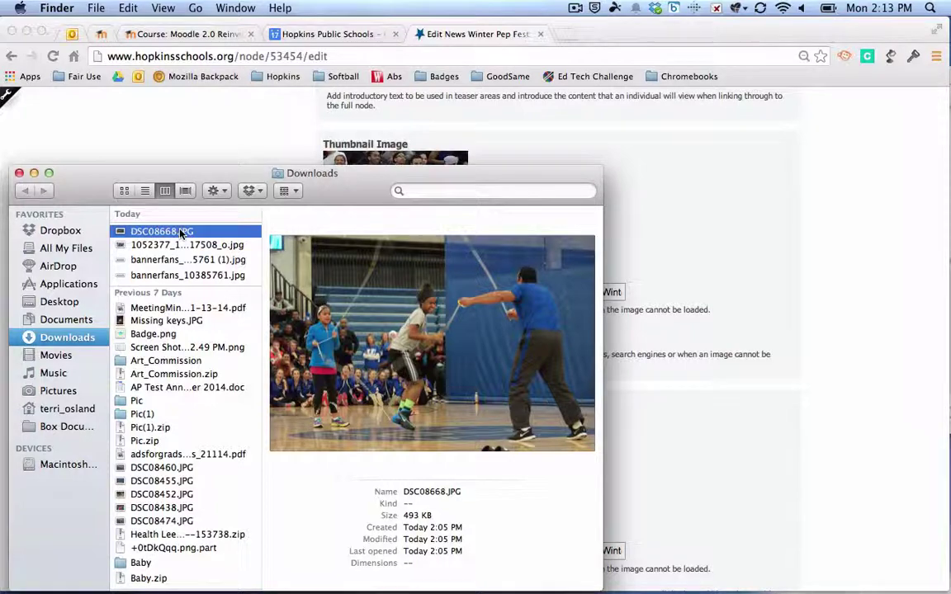
drag(206, 171, 379, 132)
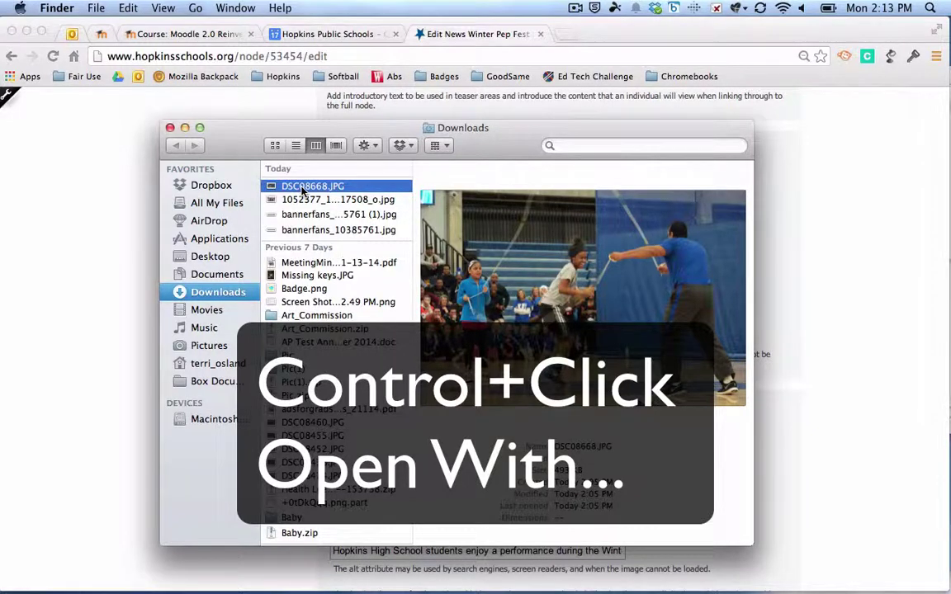
ctrl+click(303, 188)
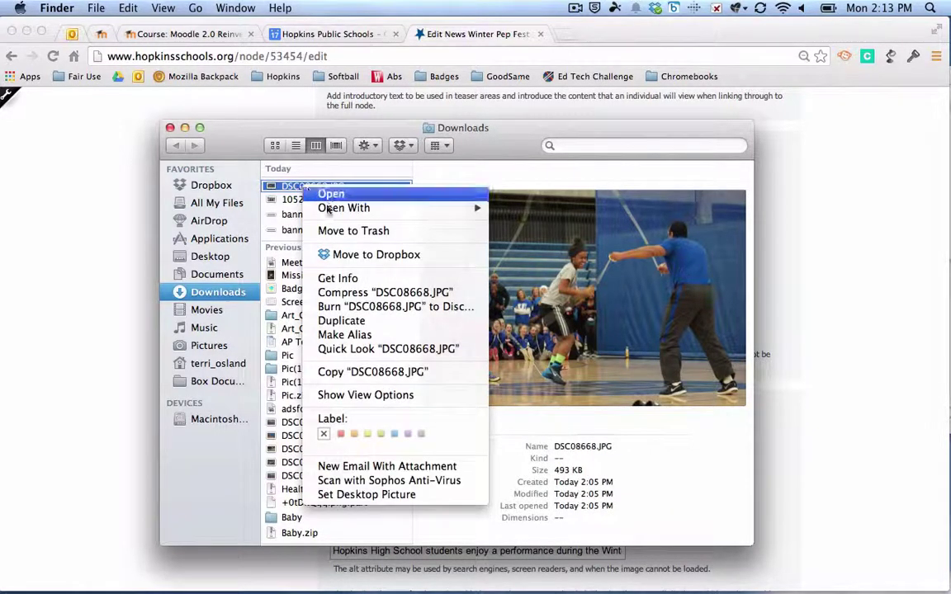
mouse_move(335, 217)
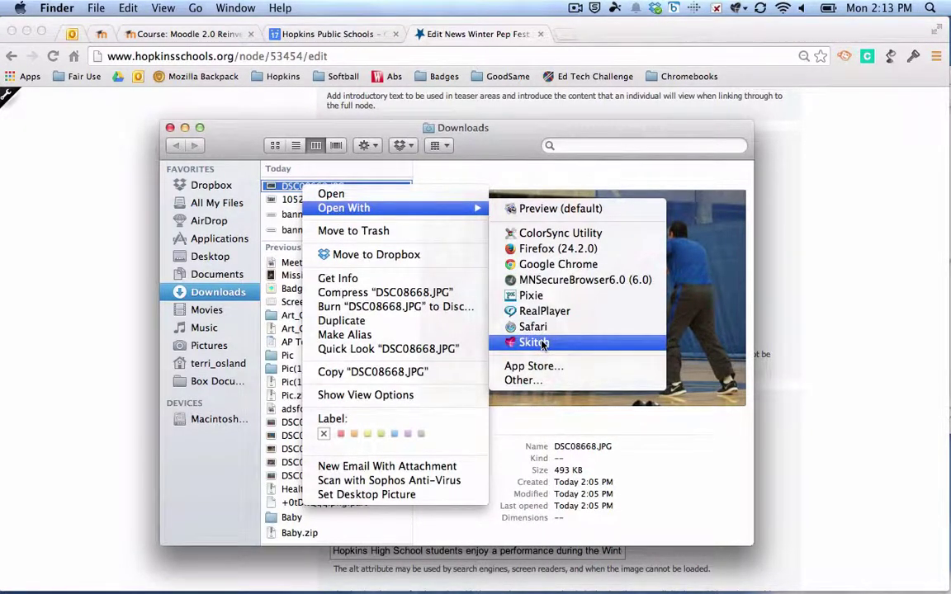
click(107, 216)
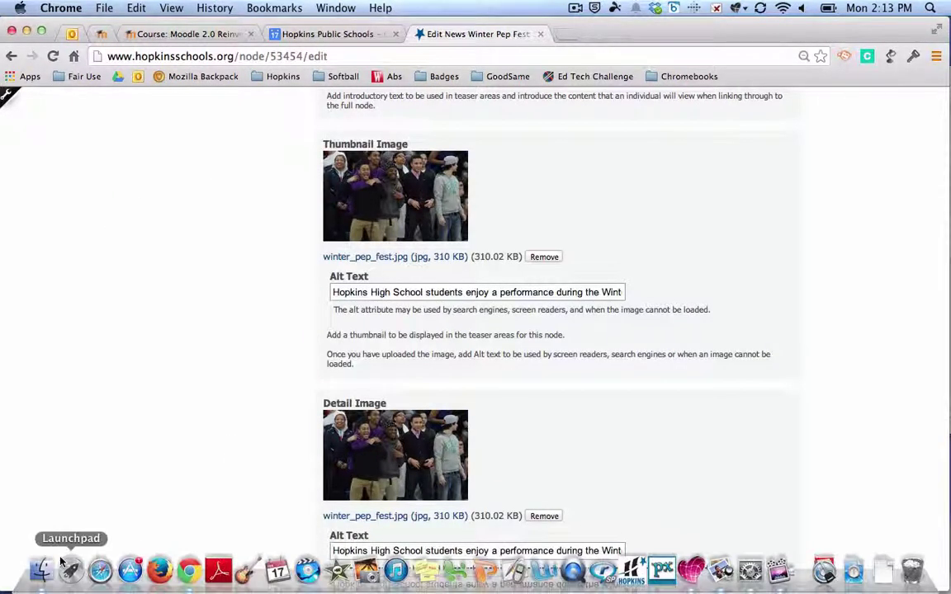
Step: Load DSC08668.JPG into Skitch and crop it to 949x568 pixels
click(29, 570)
drag(274, 188, 689, 584)
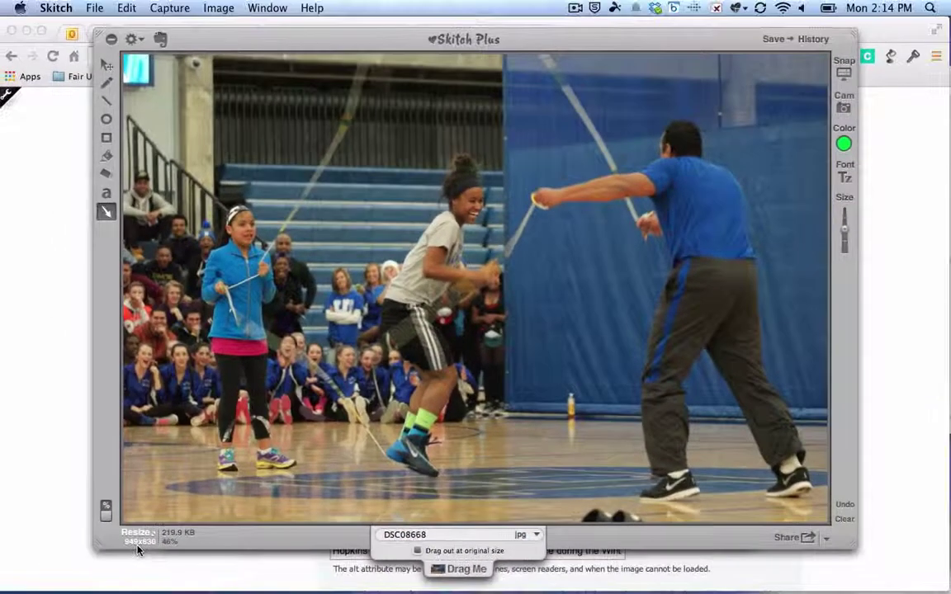
drag(853, 542, 856, 543)
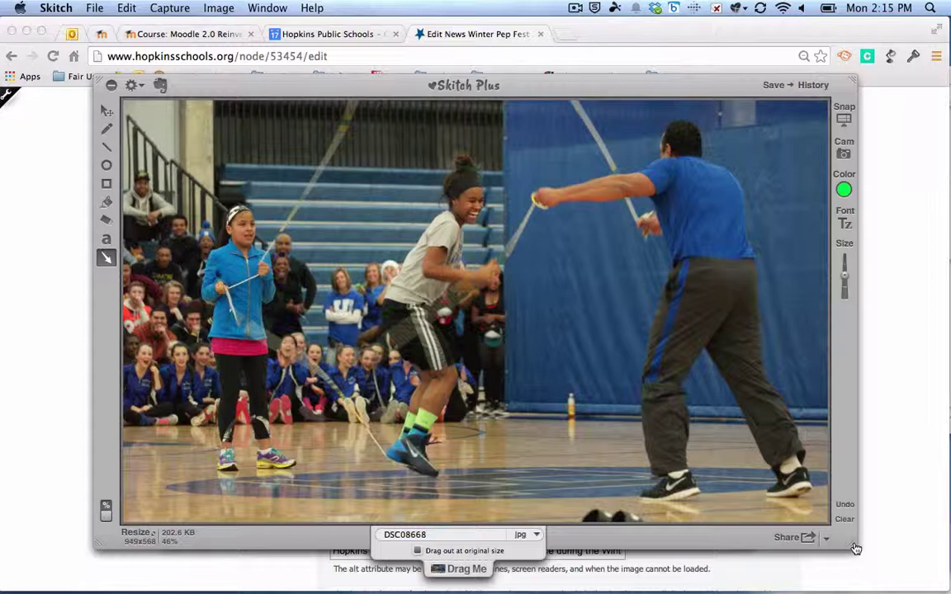
Step: Shrink the gym photo in Skitch down to 292x174 pixels
drag(856, 549, 776, 515)
drag(746, 503, 314, 257)
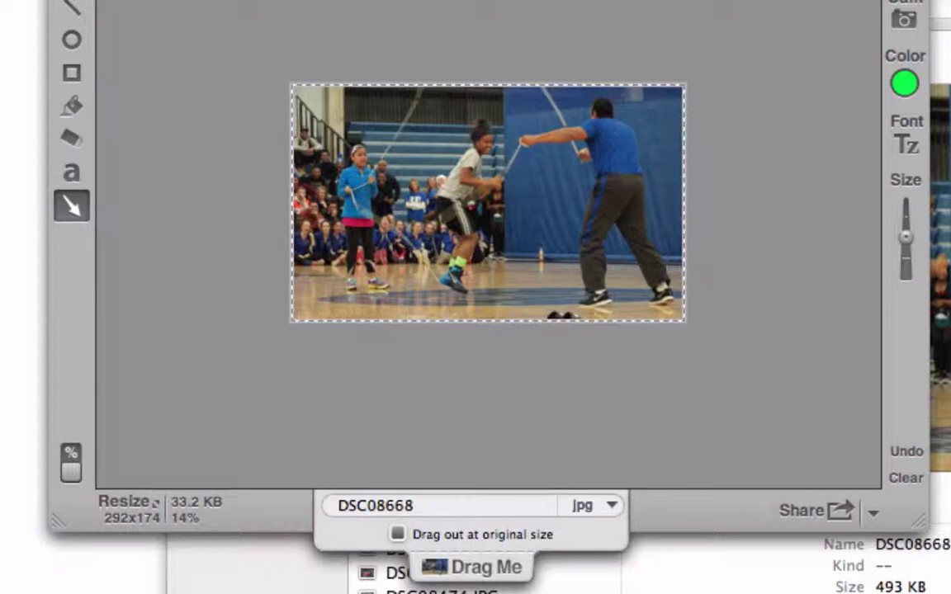
Step: Trim the photo's left and right sides to exactly 270x174 and undo the stray arrow
drag(291, 202, 297, 203)
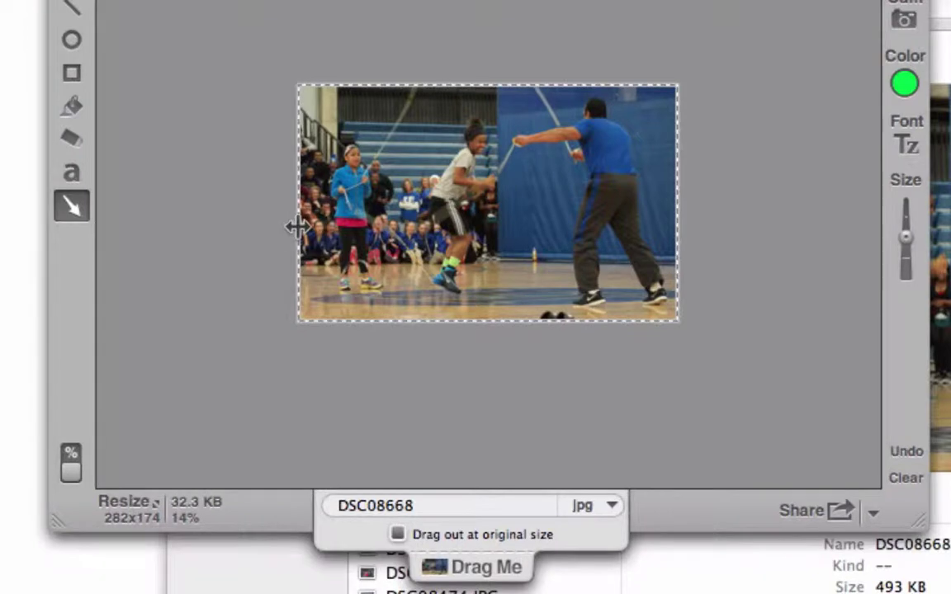
drag(296, 226, 299, 226)
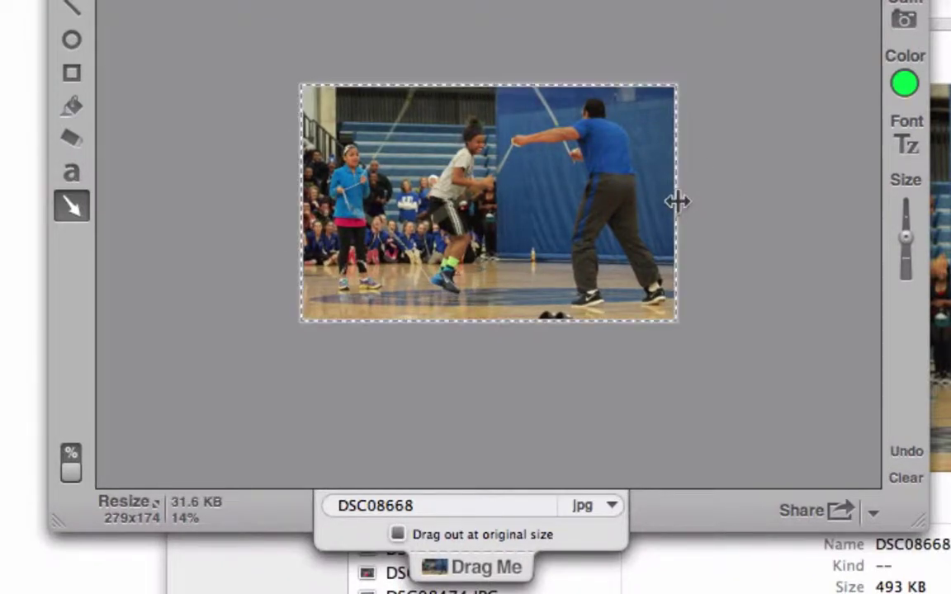
drag(677, 207, 671, 206)
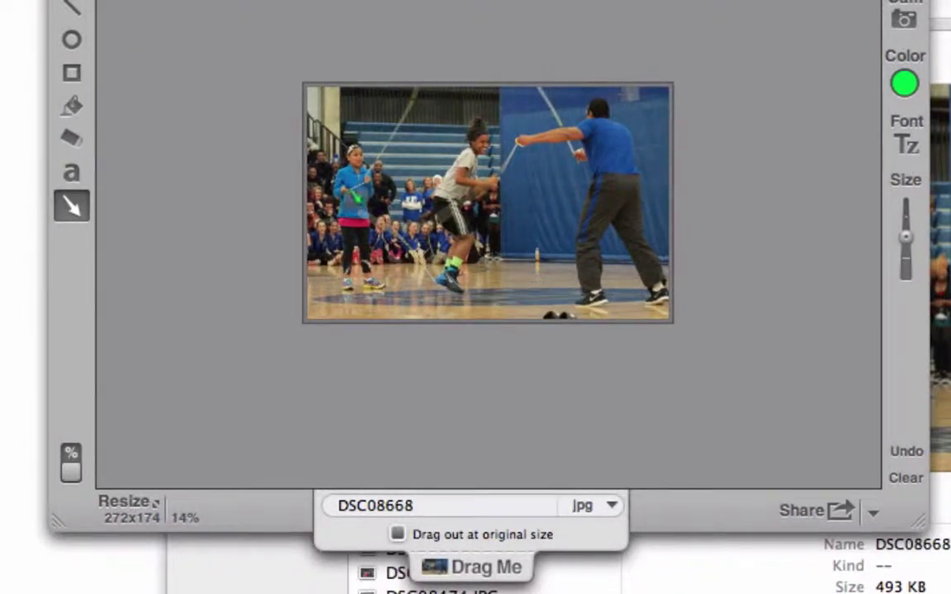
drag(306, 207, 297, 206)
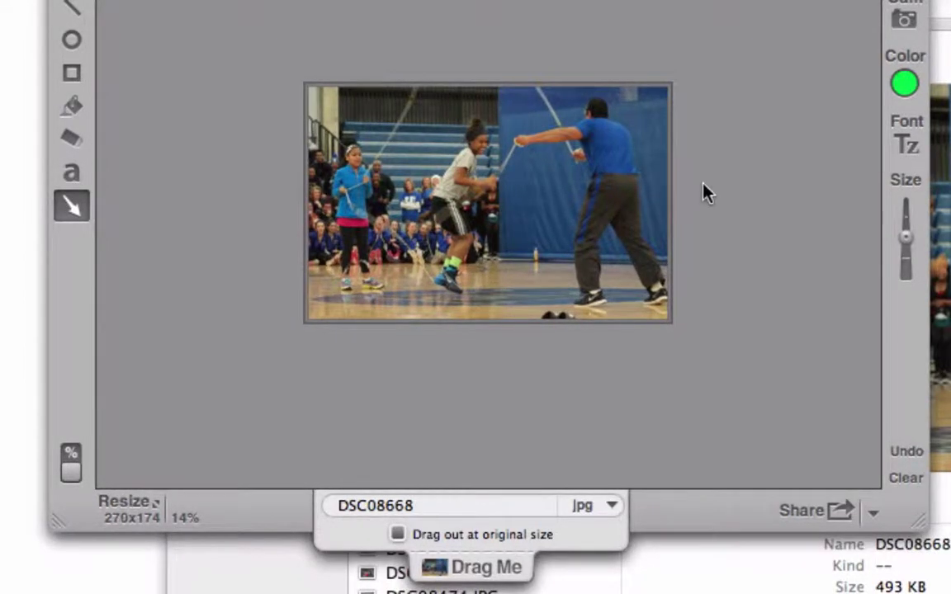
drag(513, 144, 502, 176)
key(super+z)
mouse_move(597, 86)
mouse_down()
mouse_move(621, 64)
mouse_move(599, 89)
mouse_up()
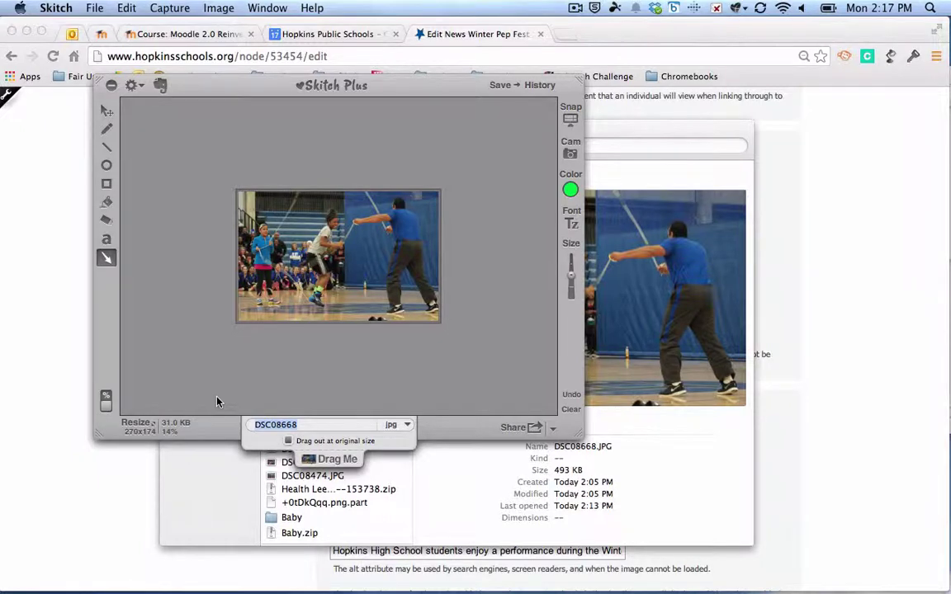
Step: Name the image hhs_PepfestWinter2014 and hide Skitch to reveal the browser
text(hhs_PepfestWinter2014)
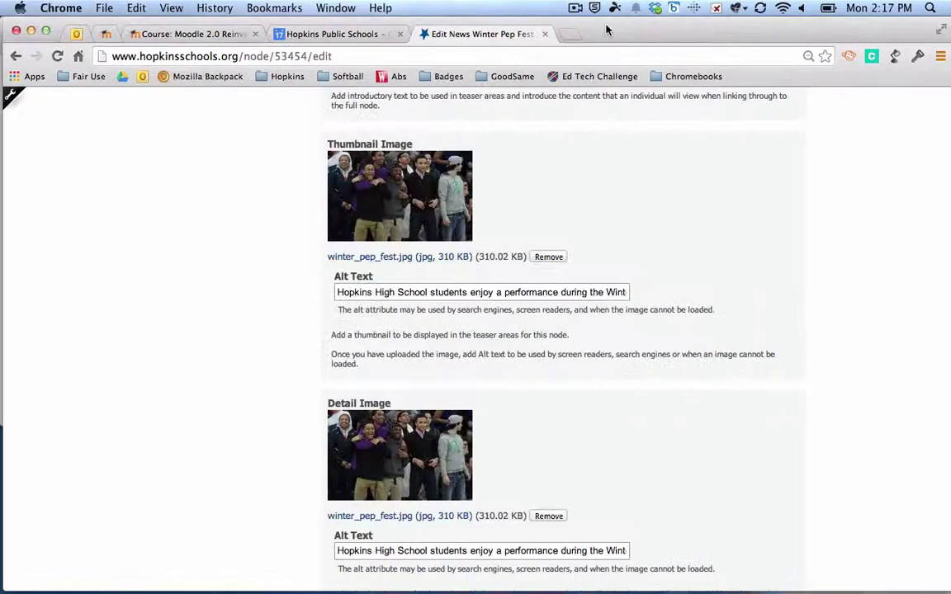
key(ctrl+Left)
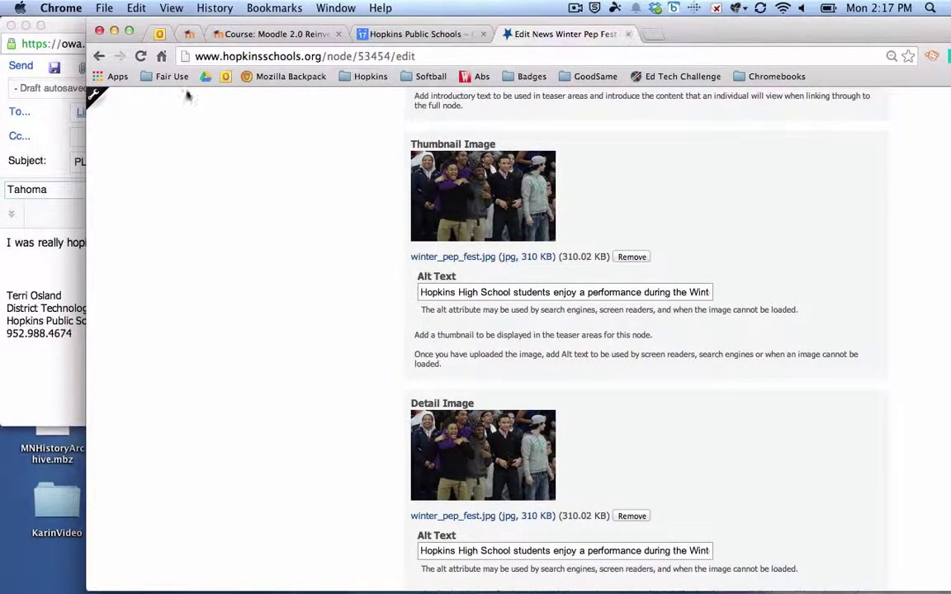
Step: Export the Skitch photo as hhs_PepfestWinter2014.jpg to the desktop and check it there
click(10, 26)
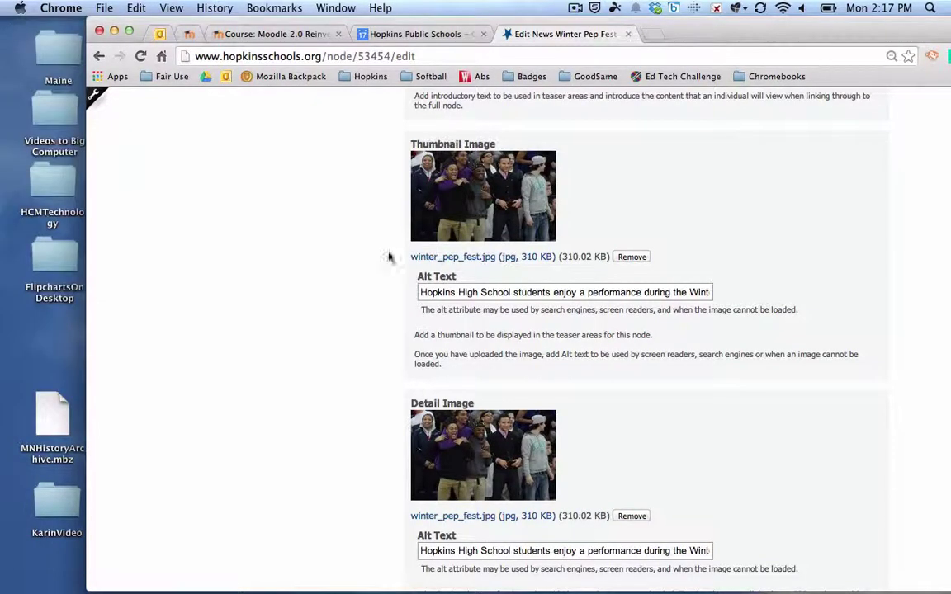
mouse_move(669, 591)
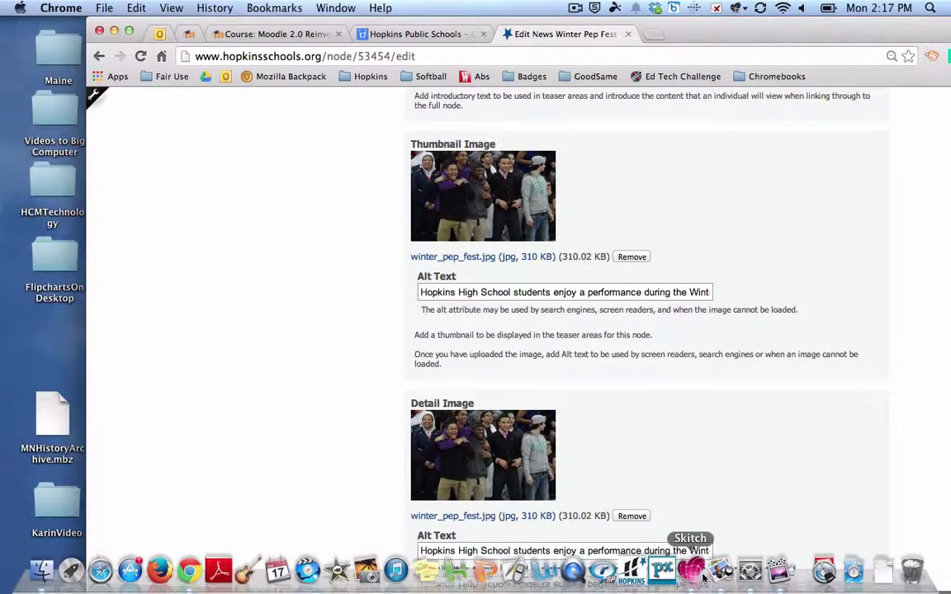
click(693, 571)
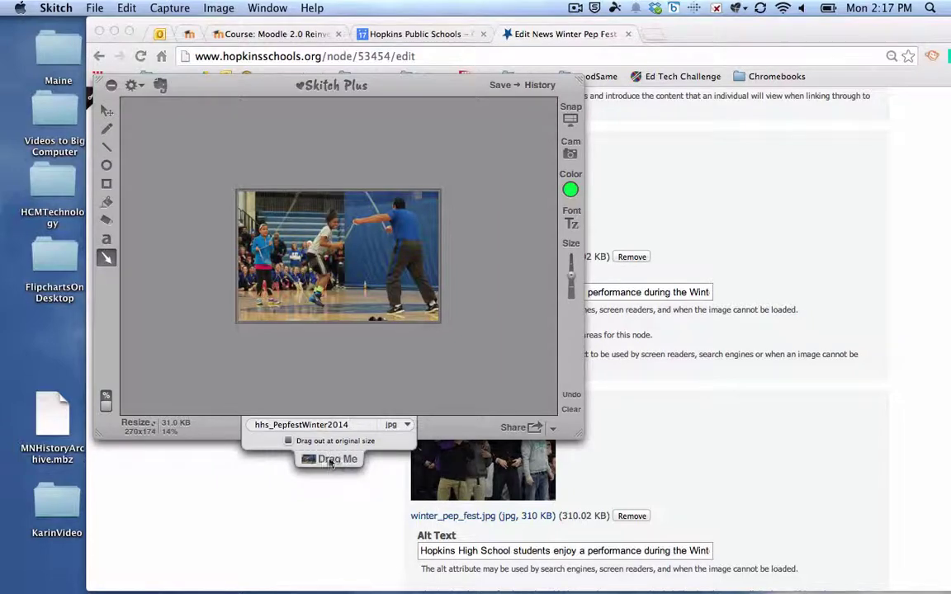
drag(329, 463, 48, 353)
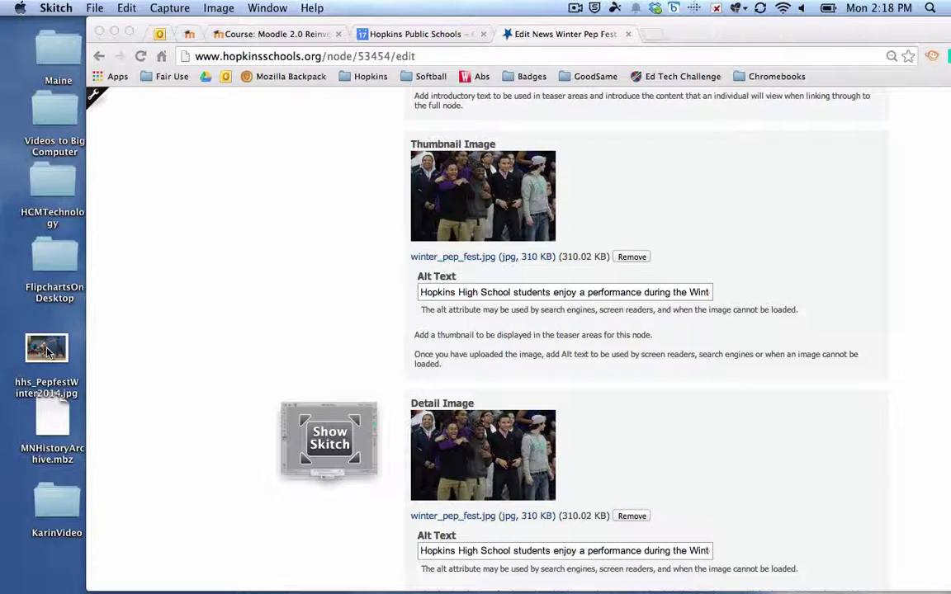
key(F11)
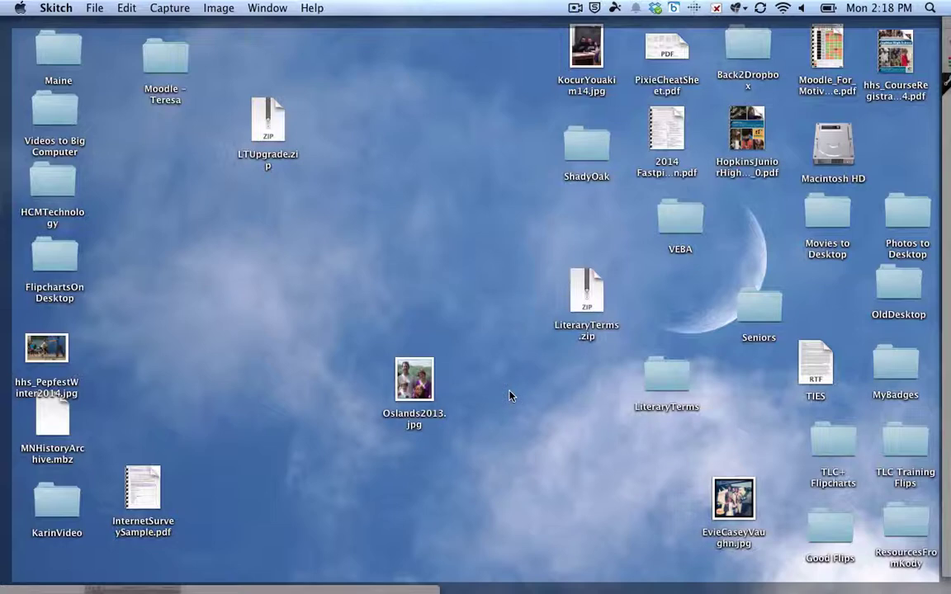
key(F11)
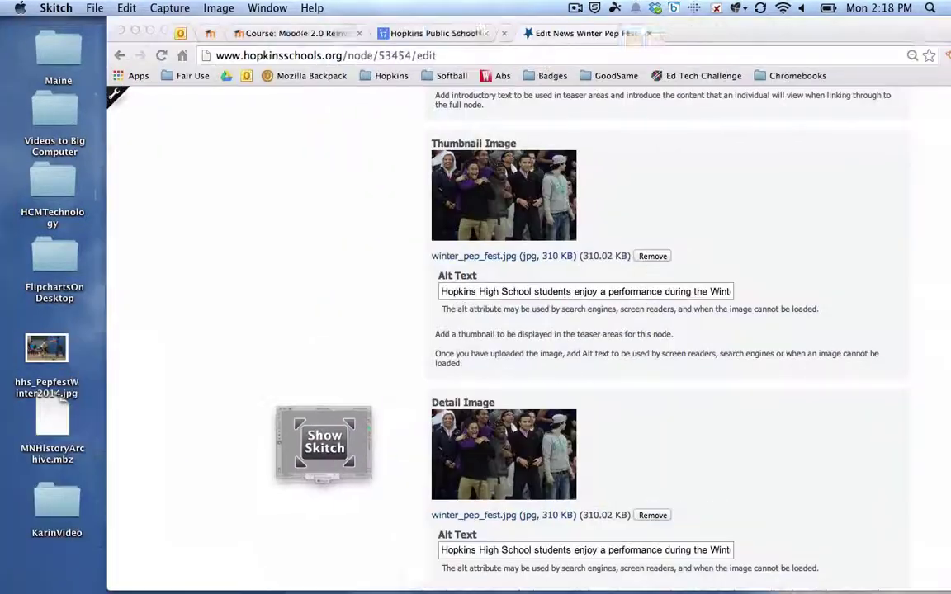
Step: Reopen the desktop hhs_PepfestWinter2014.jpg in Skitch, keeping jpg as the export format
drag(51, 334, 328, 441)
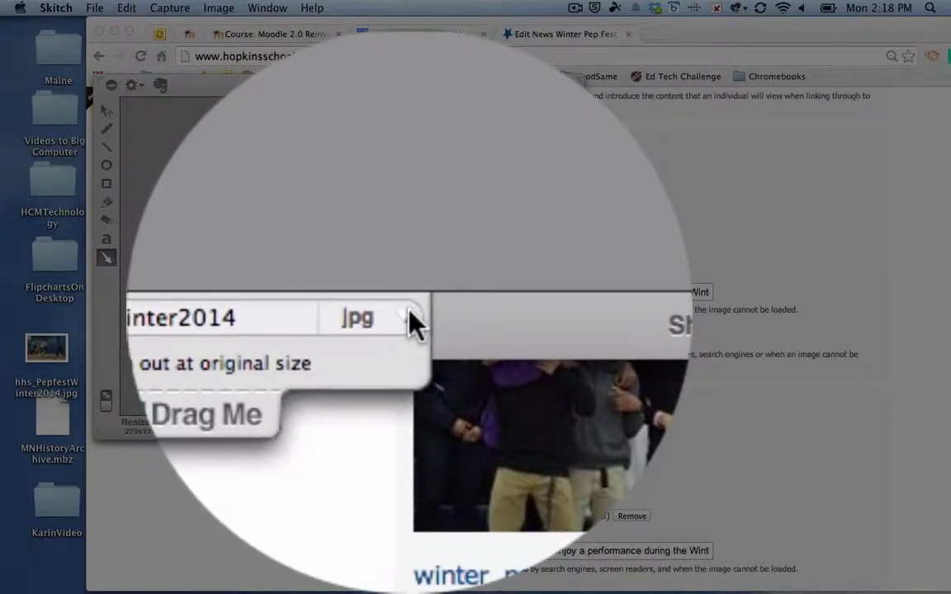
click(411, 319)
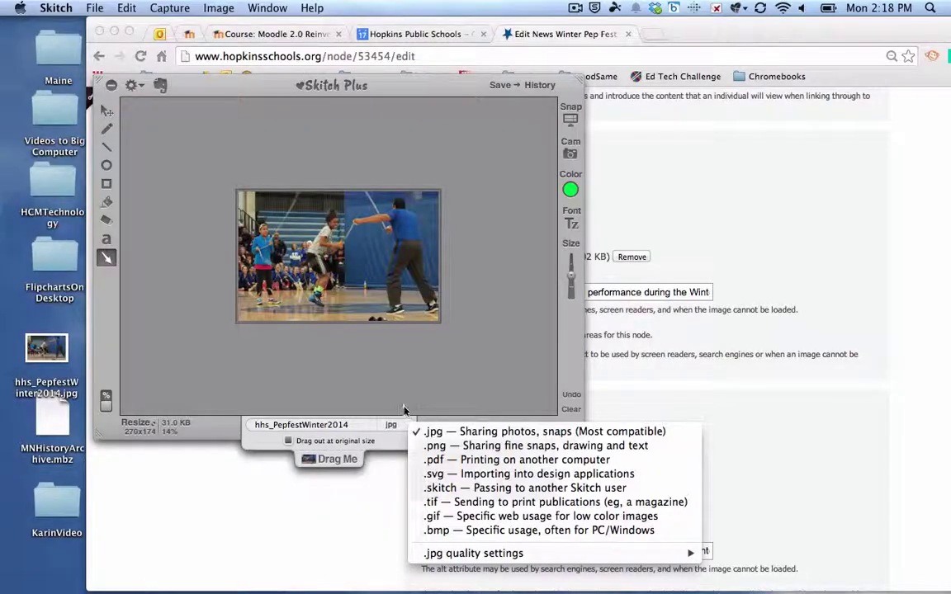
click(402, 411)
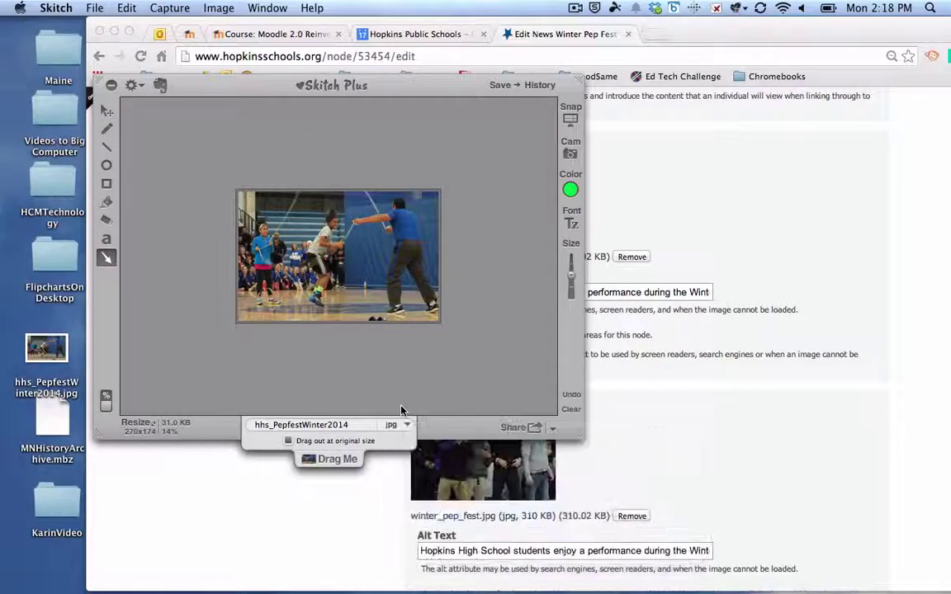